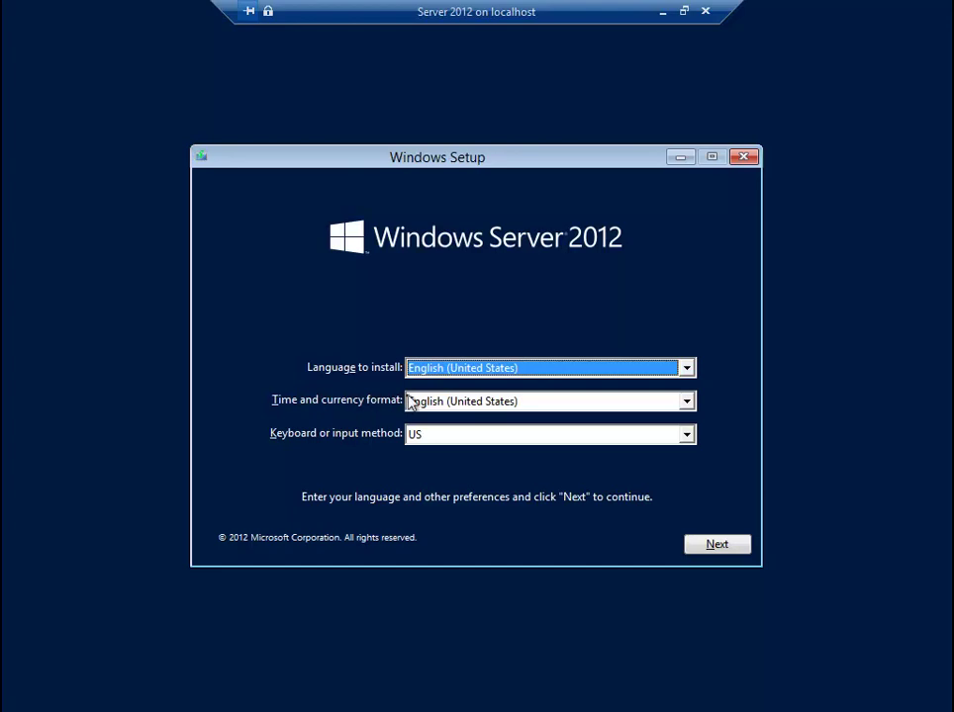
- Choose Indonesian (Indonesia) as the time and currency format, continue, and select Install now
left_click(445, 402)
key("i")
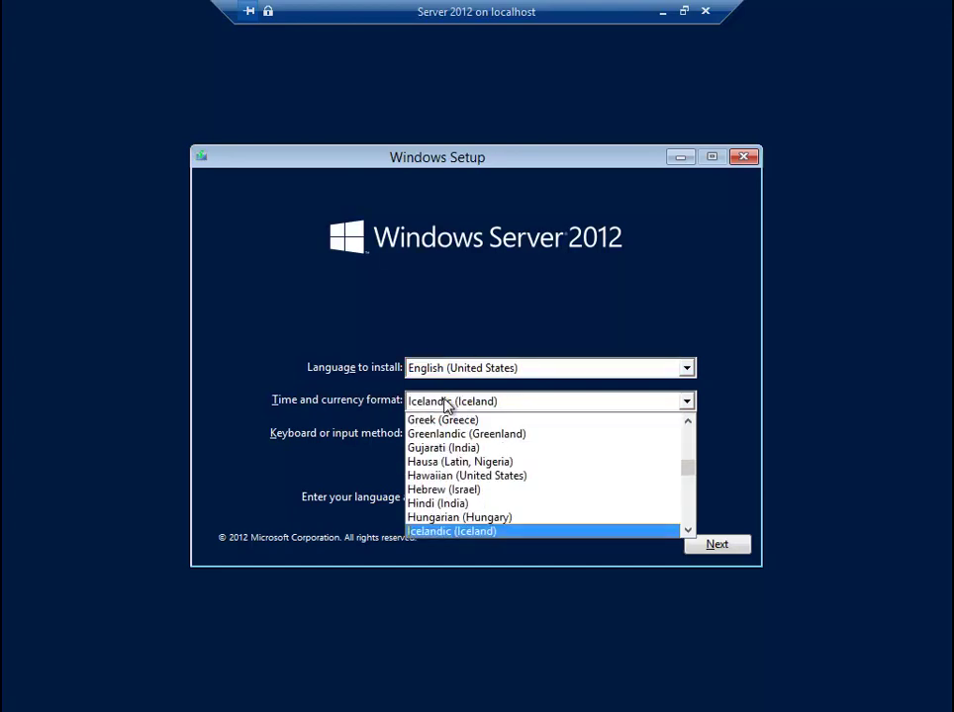
key("i")
key("i")
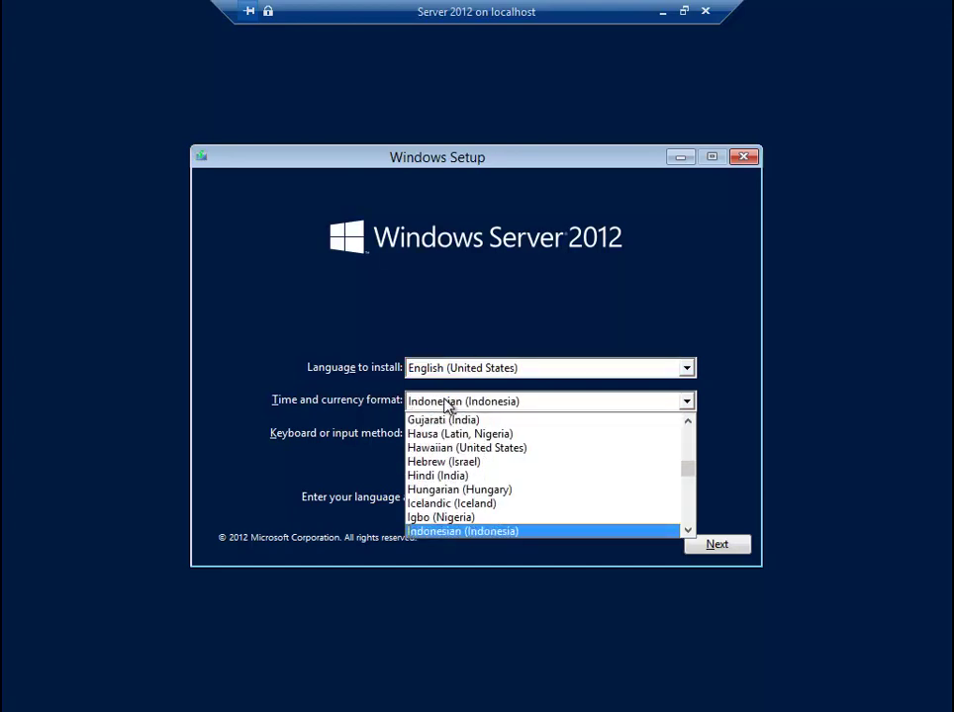
left_click(447, 406)
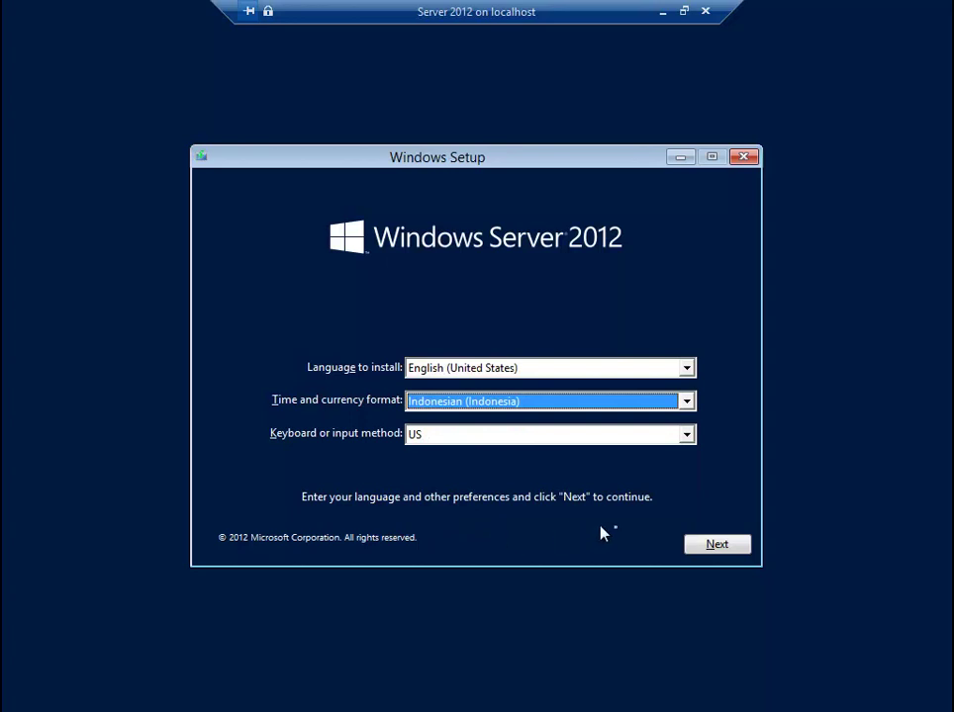
left_click(742, 551)
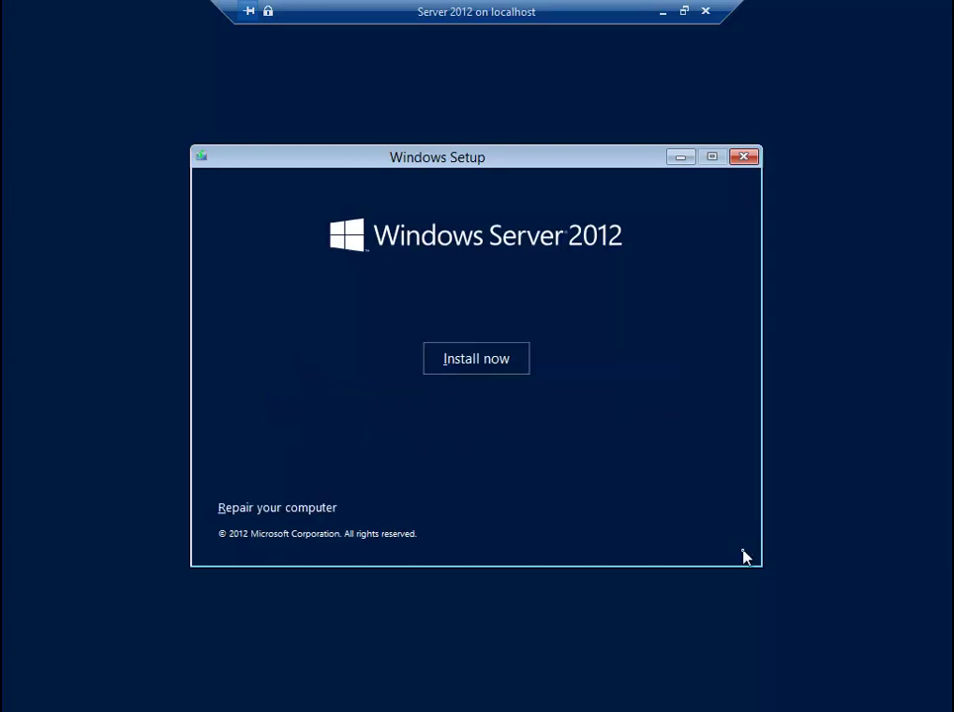
left_click(521, 364)
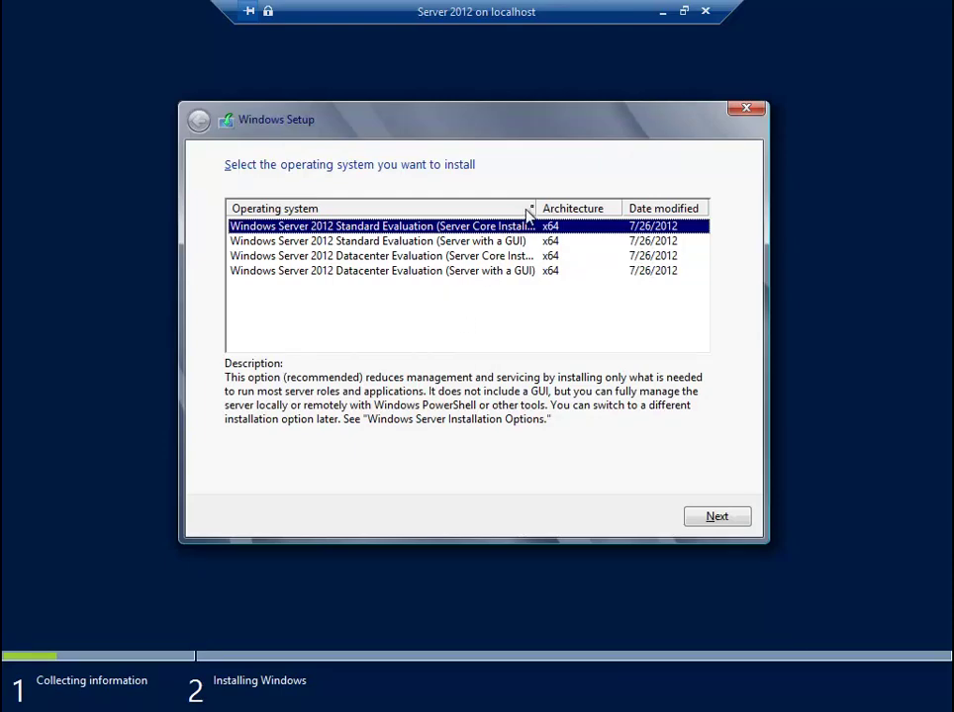
- Widen the Operating system column so the full edition names are readable
left_click_drag(535, 208, 573, 203)
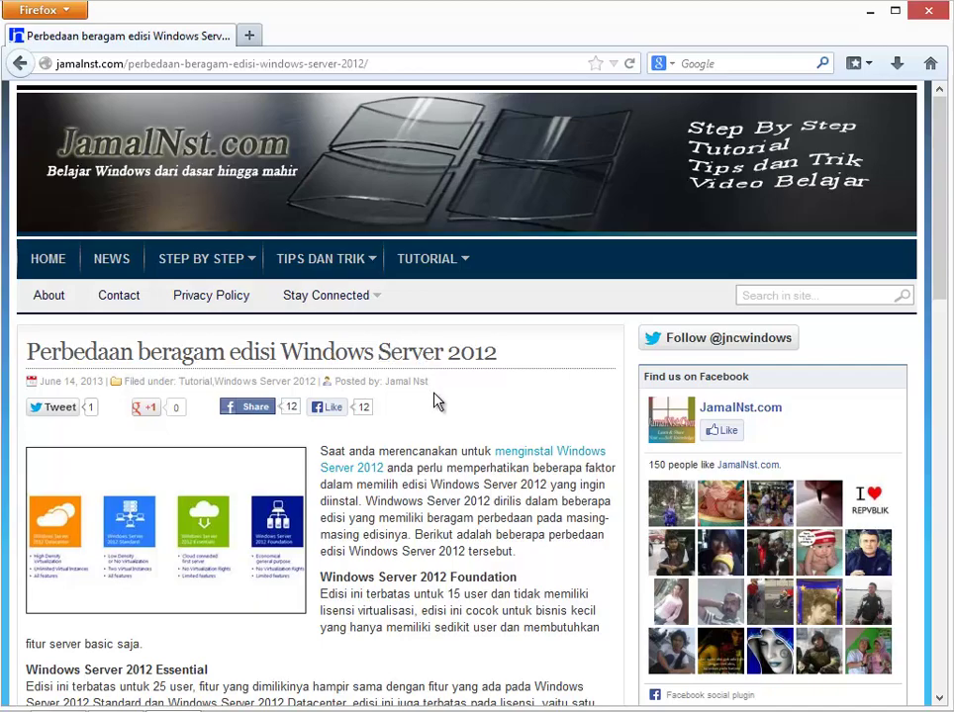
scroll(436, 406, "down", 5)
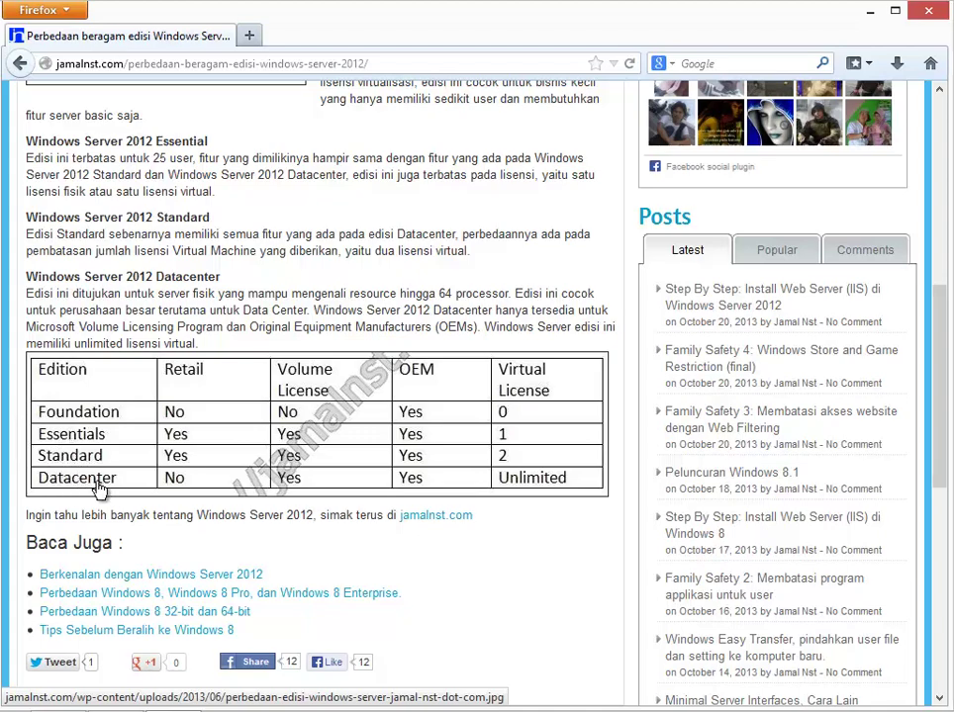
scroll(99, 489, "up", 5)
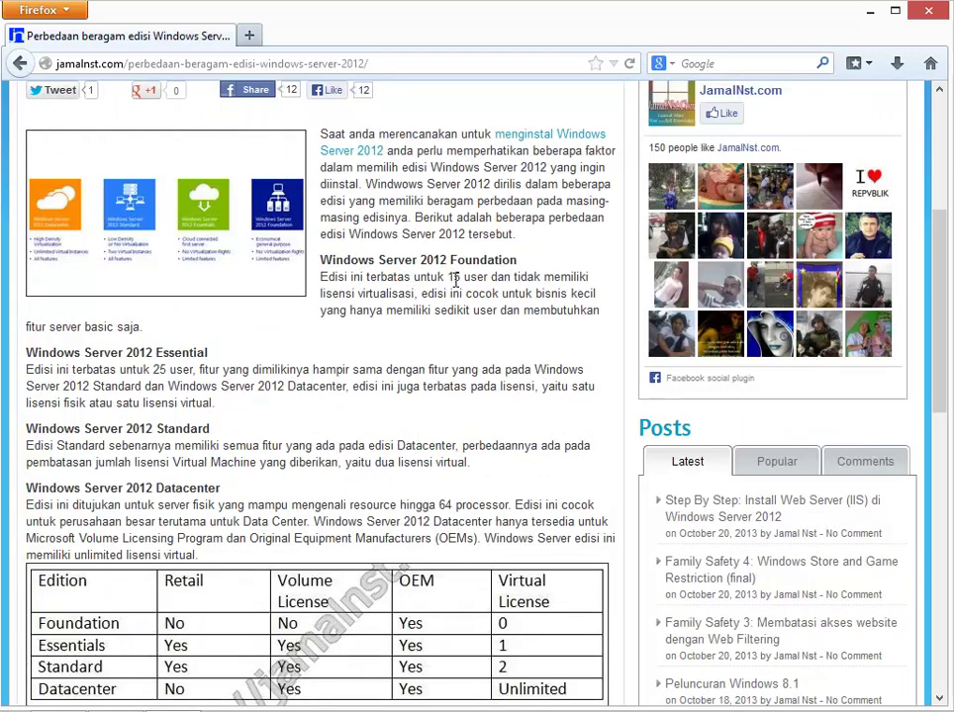
left_click_drag(350, 278, 484, 277)
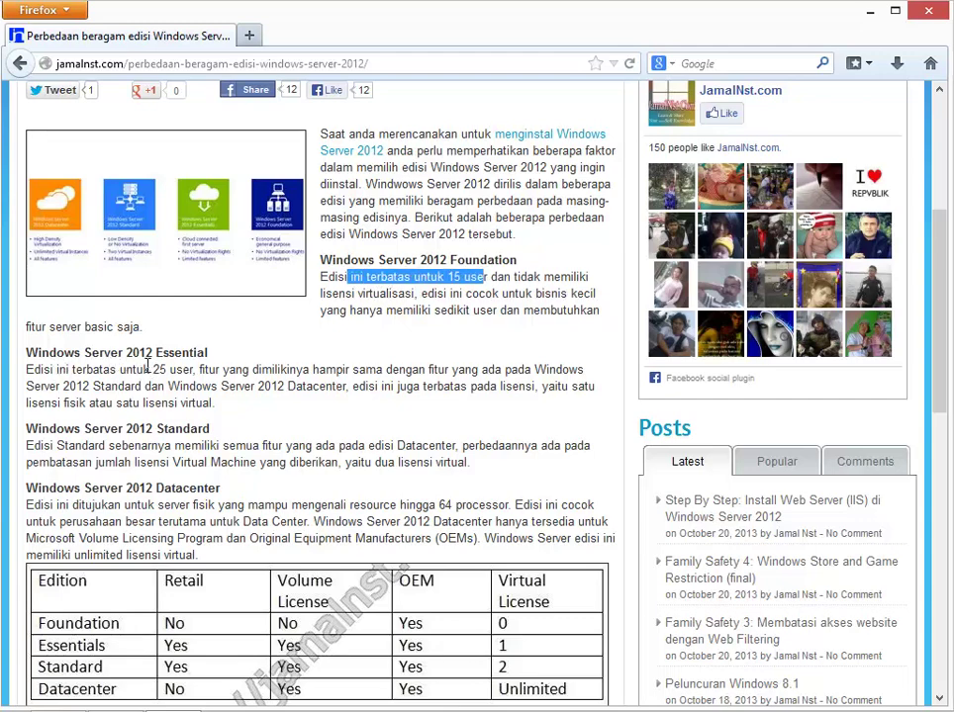
left_click_drag(128, 373, 166, 370)
scroll(166, 376, "down", 2)
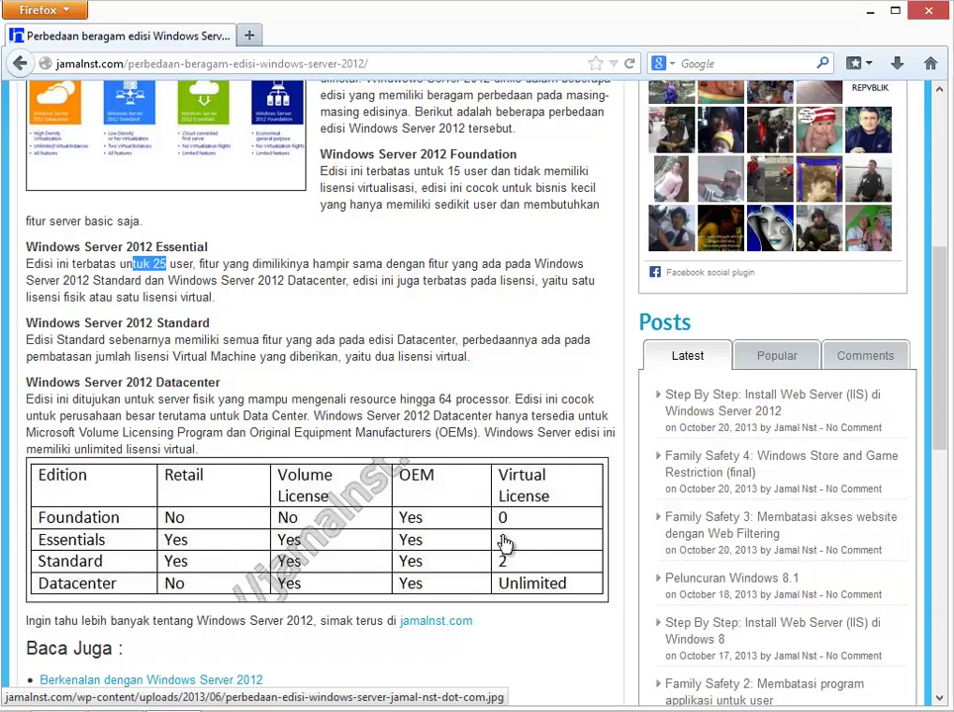
left_click_drag(118, 324, 177, 323)
left_click_drag(164, 383, 207, 384)
left_click(201, 400)
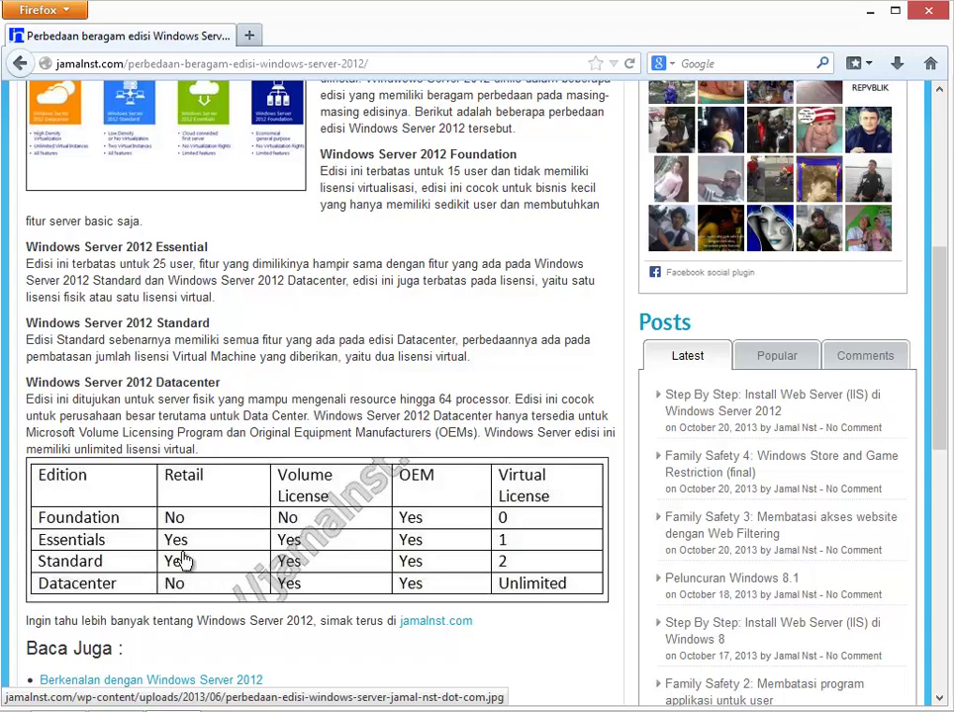
scroll(65, 362, "up", 5)
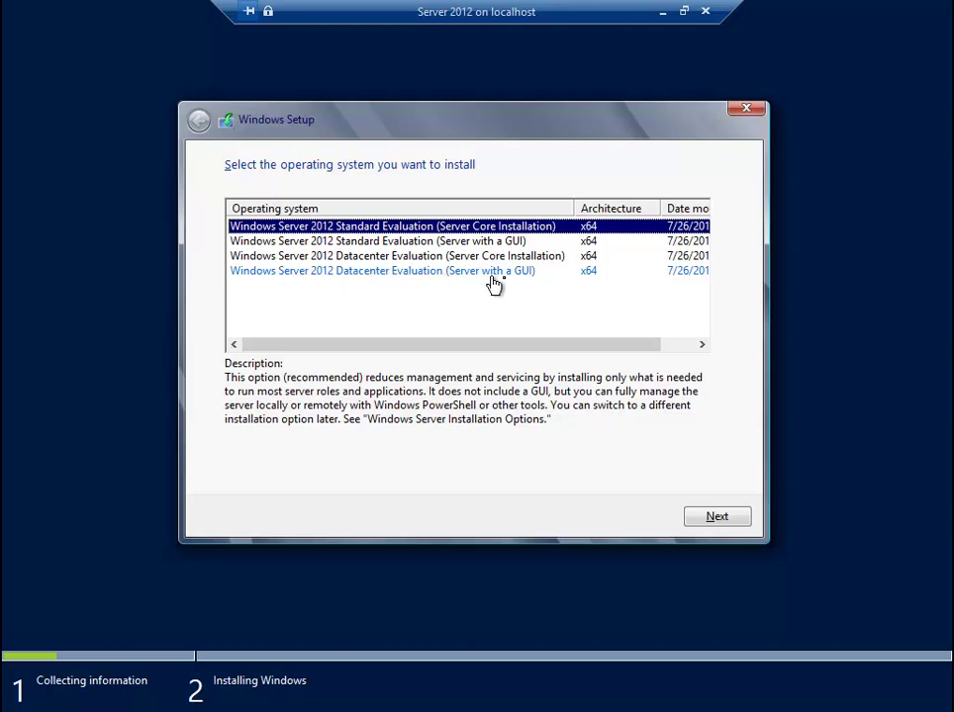
- Pick Datacenter Evaluation (Server with a GUI), accept the license terms, and choose Custom: Install Windows only
left_click(534, 272)
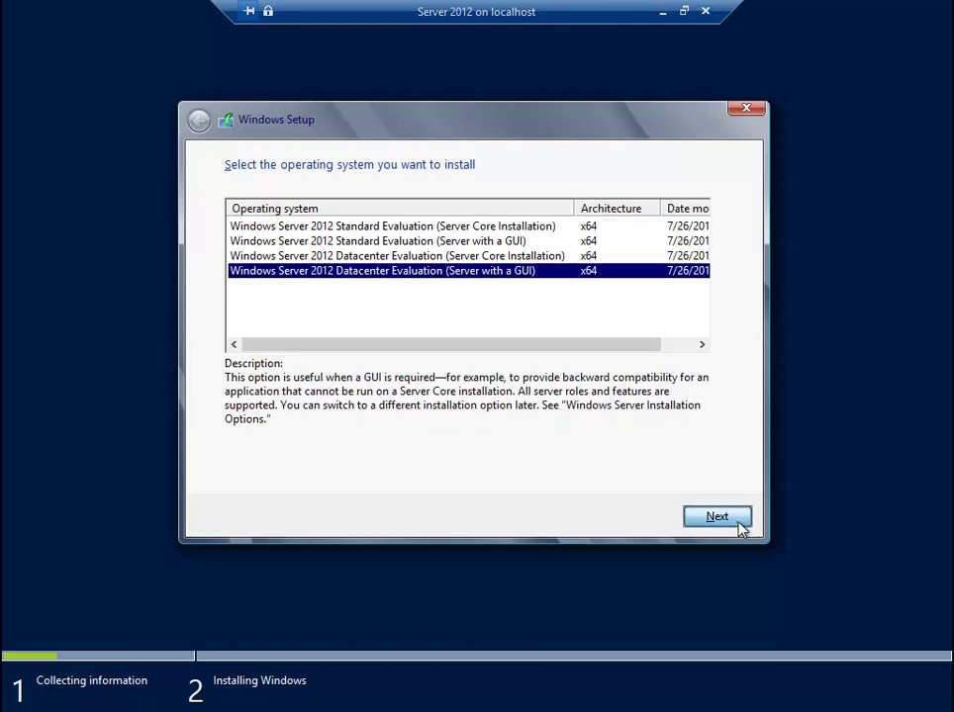
left_click(738, 523)
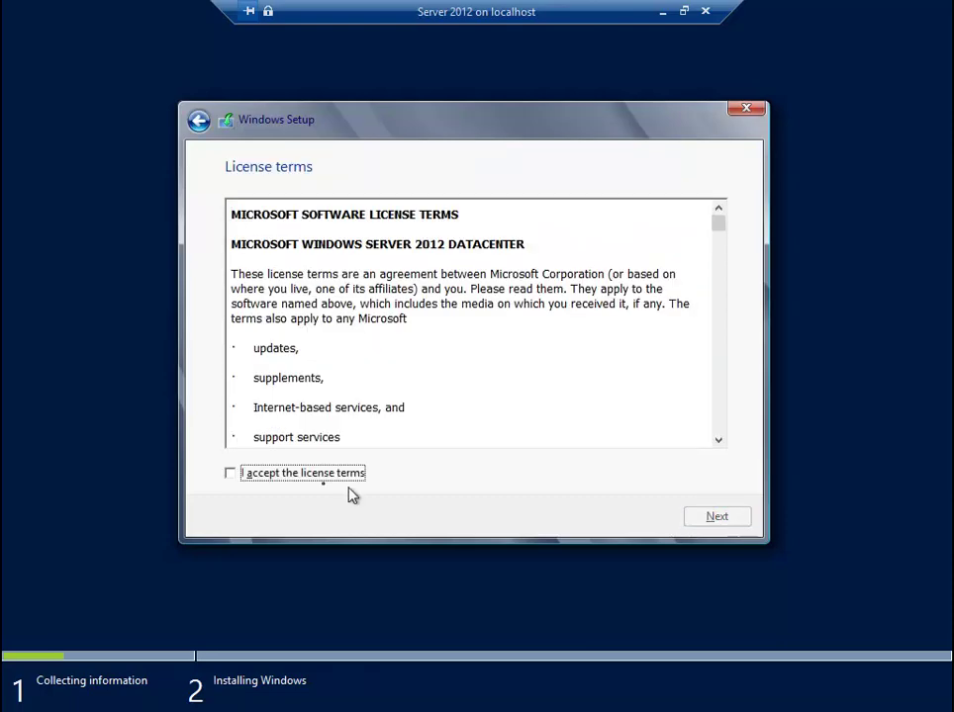
left_click(292, 475)
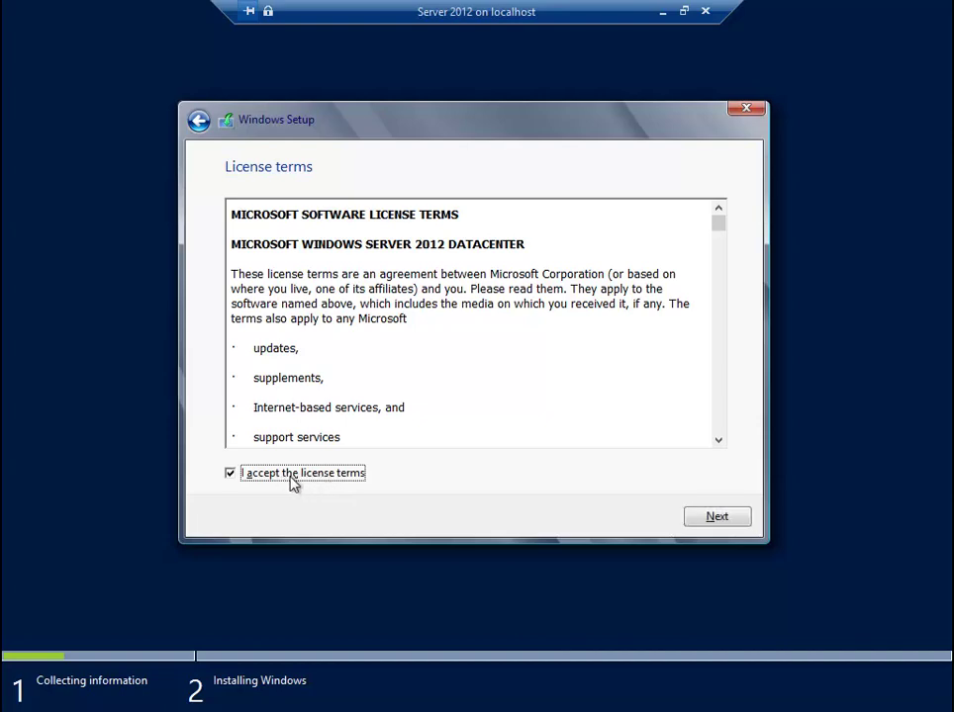
left_click(720, 518)
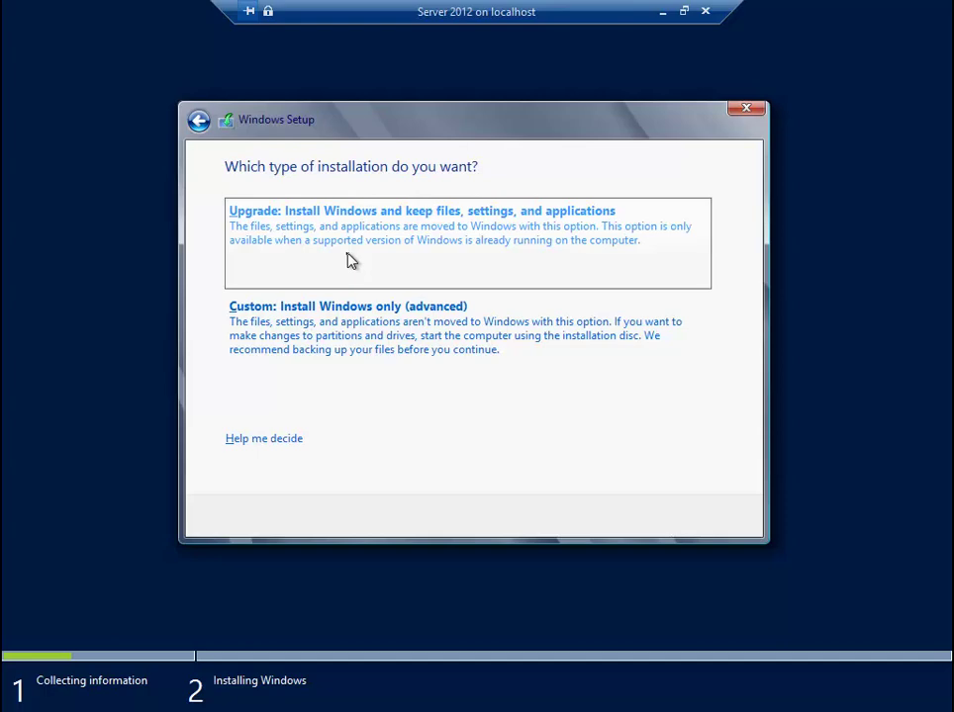
left_click(417, 374)
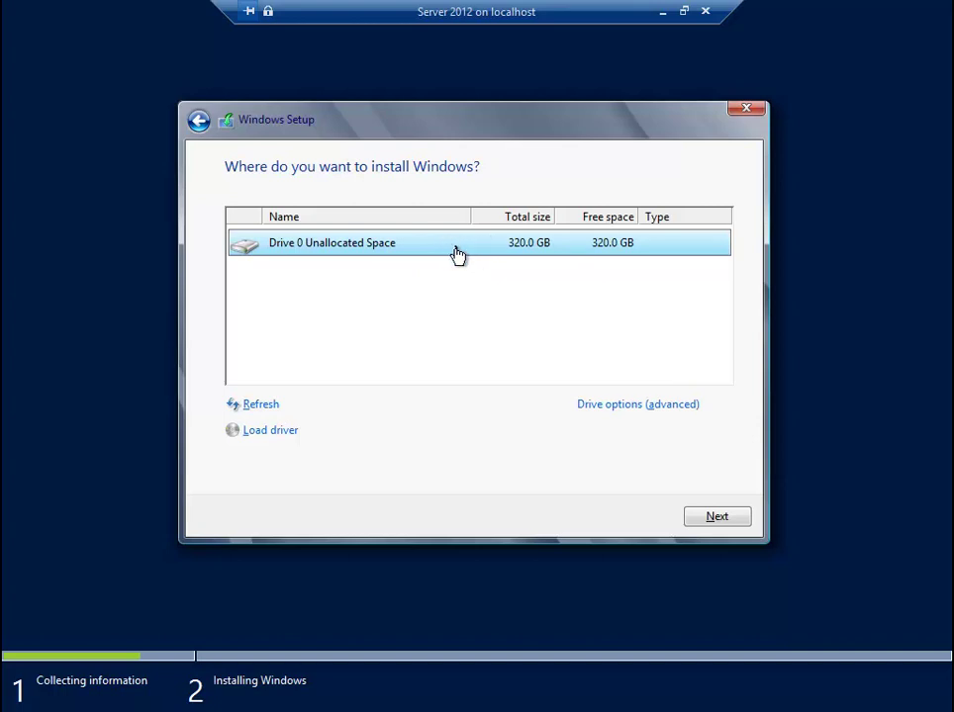
- Review the 327680 MB new-partition size, cancel it, and install onto Drive 0's unallocated space
left_click(698, 415)
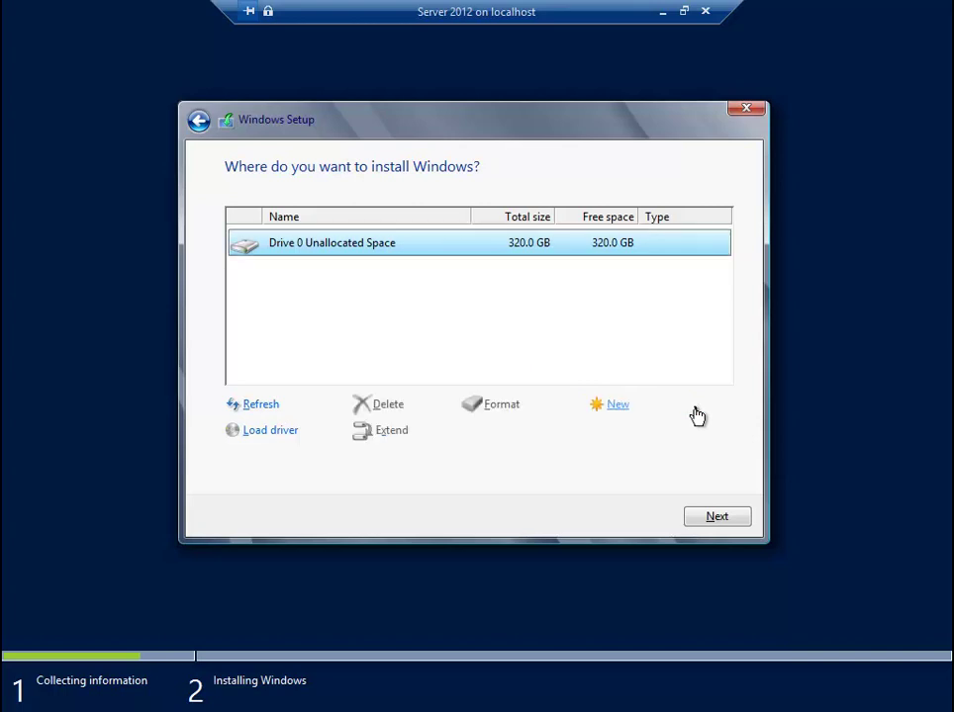
left_click(620, 418)
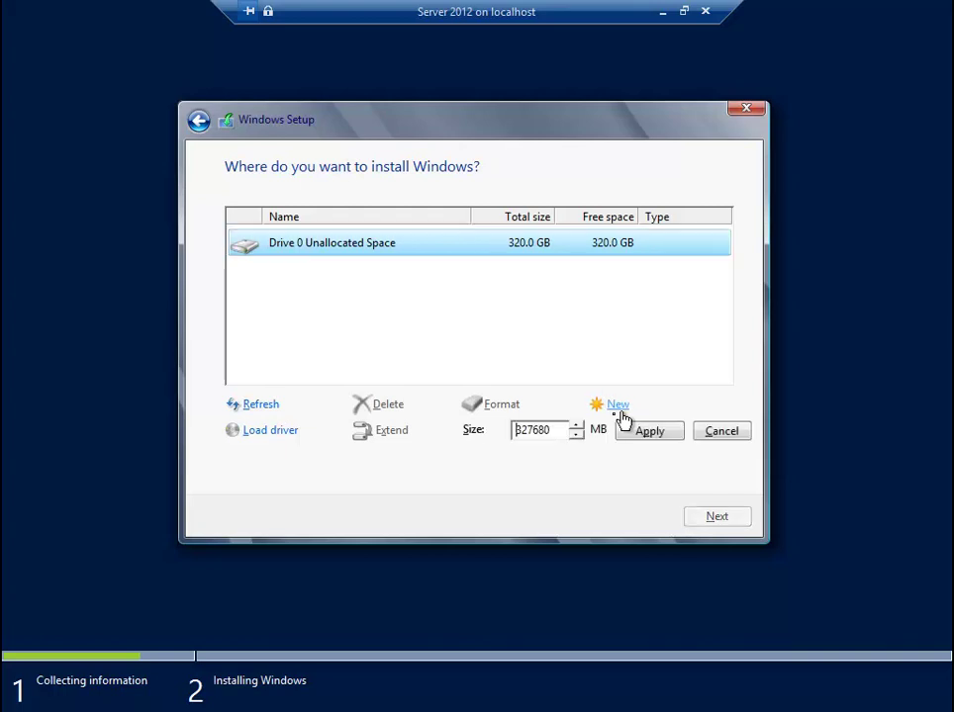
left_click(558, 436)
left_click_drag(558, 435, 506, 436)
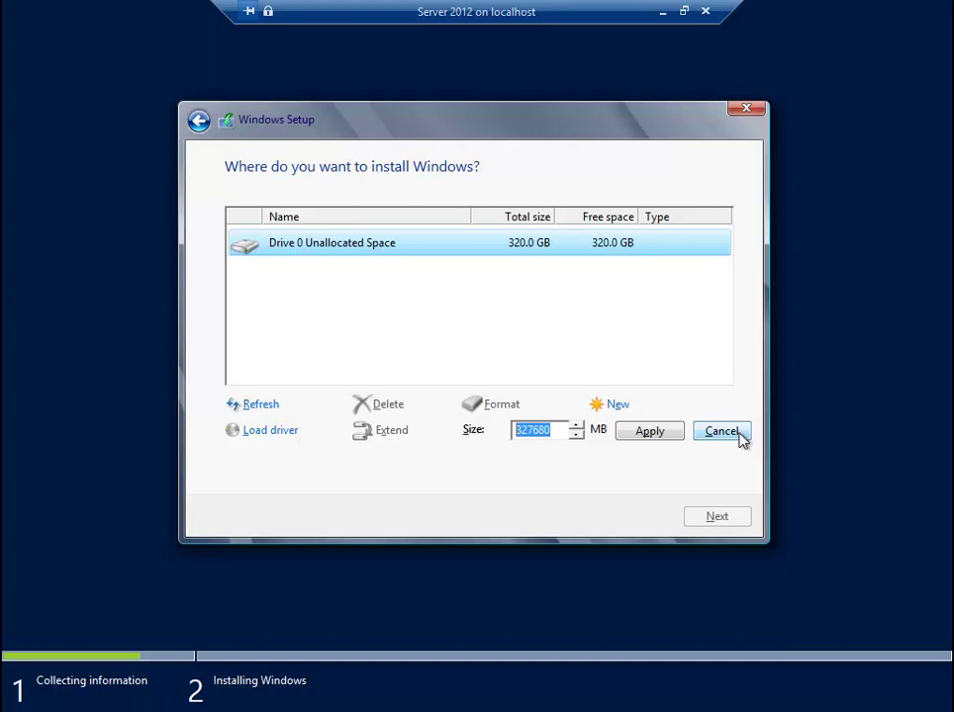
left_click(721, 432)
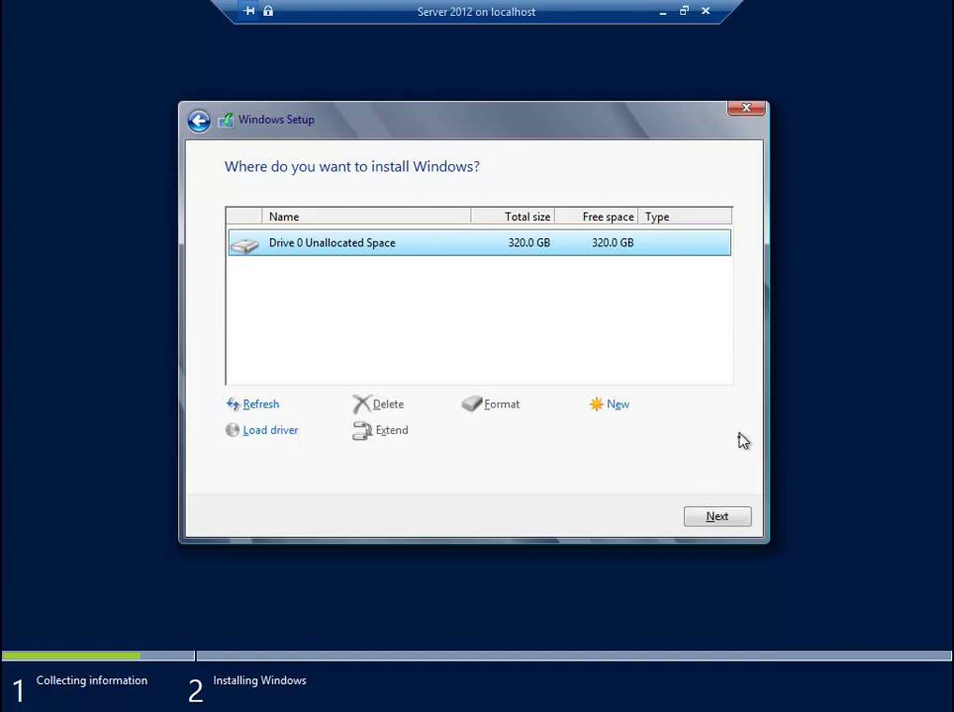
left_click(719, 516)
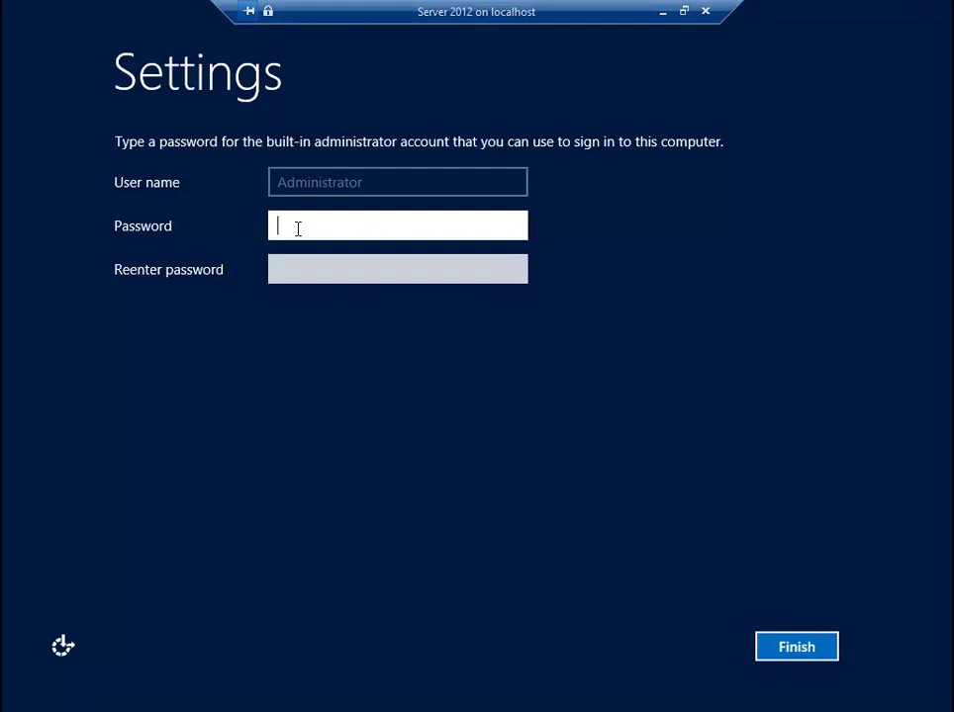
- Enter the eight-character Administrator password in both password fields and finish
type("P@ssw0rd")
key("Tab")
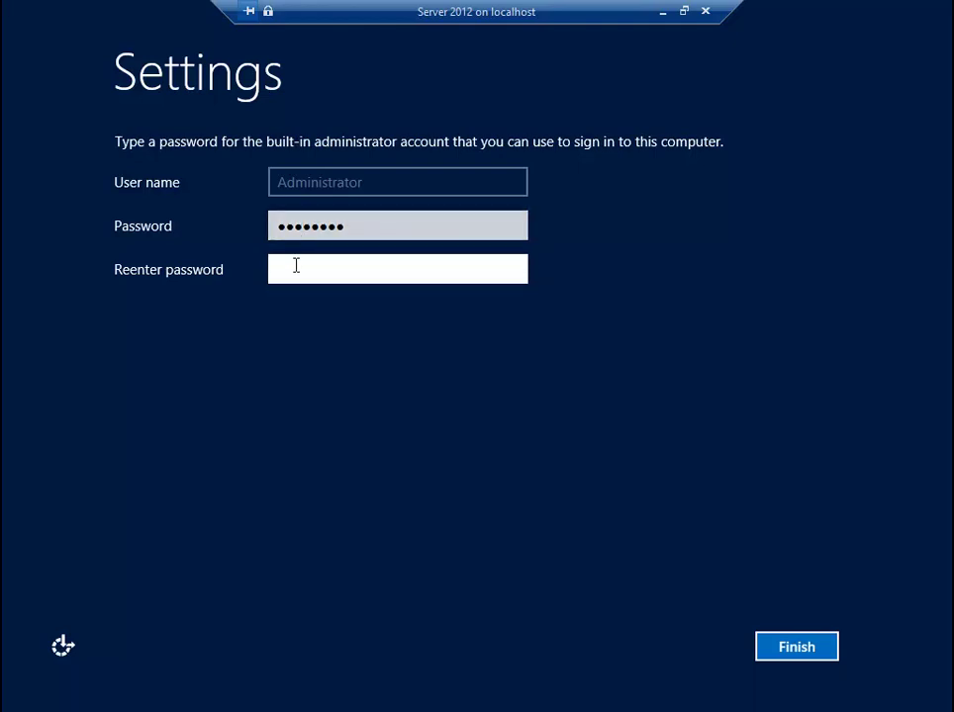
type("P@ssw0rd")
left_click(815, 659)
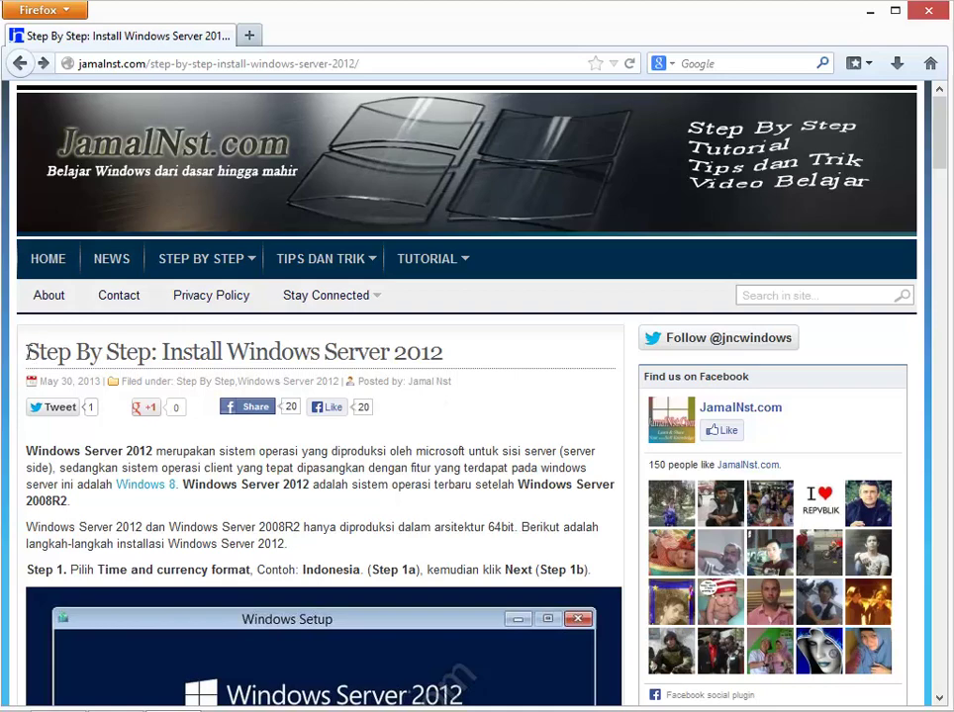
- Highlight the 'Step By Step: Install Windows Server 2012' title and select the page URL
left_click_drag(27, 352, 422, 356)
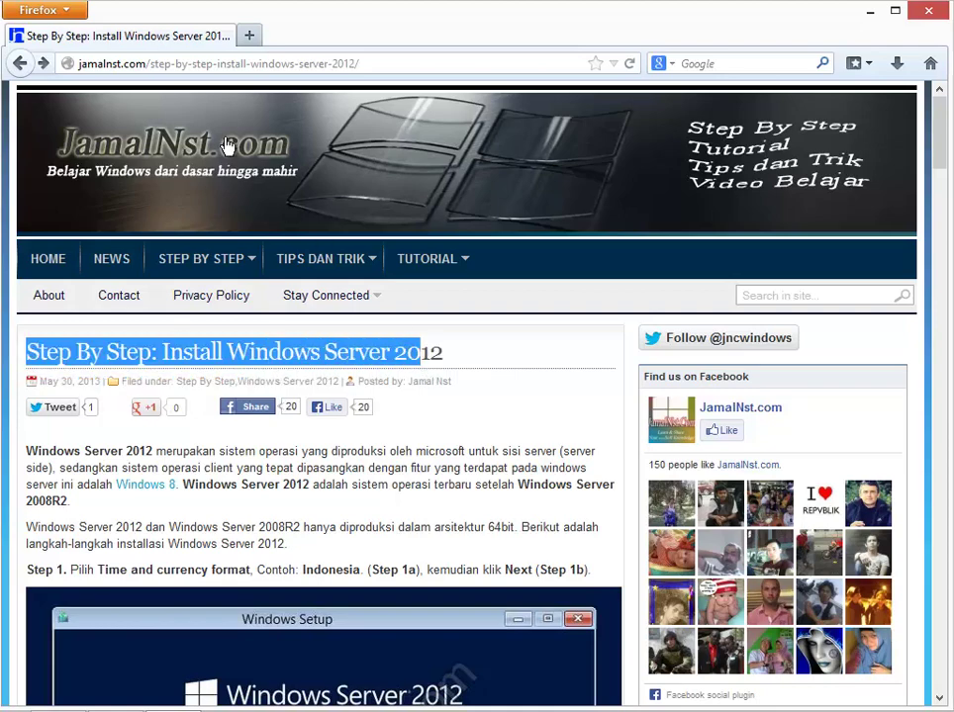
left_click(127, 63)
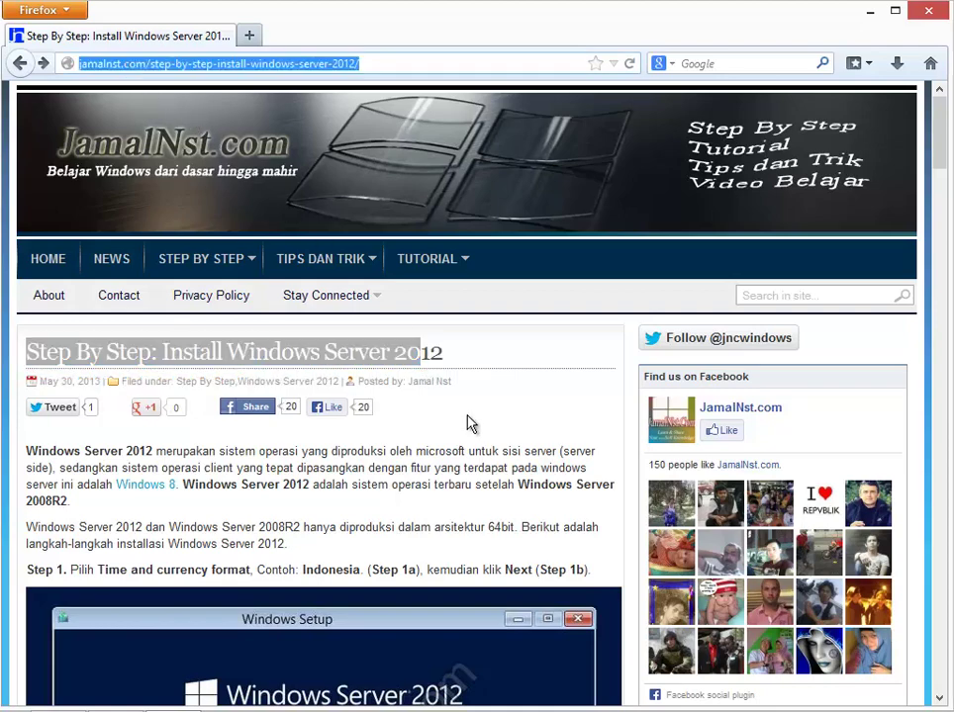